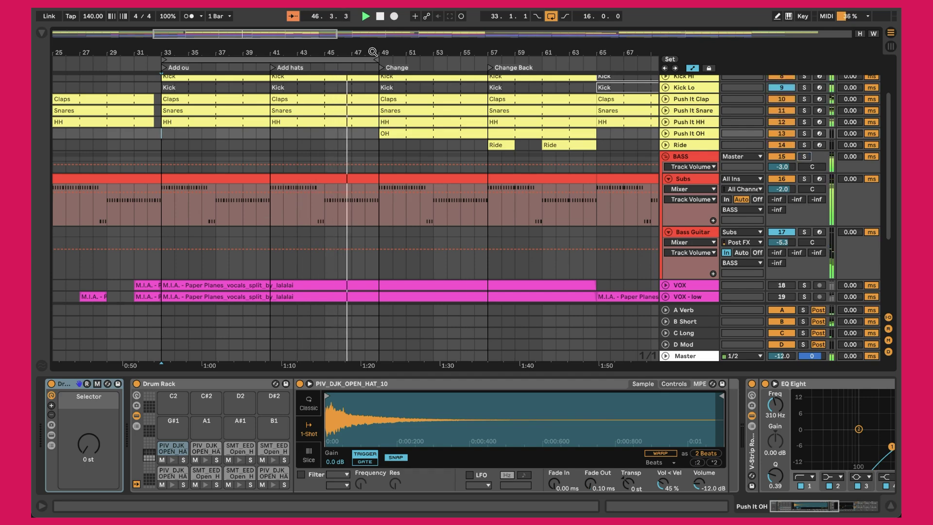
Look over the whole arrangement from the intro to the outro while the drop loops
click(804, 157)
key(minus)
key(minus)
key(minus)
key(minus)
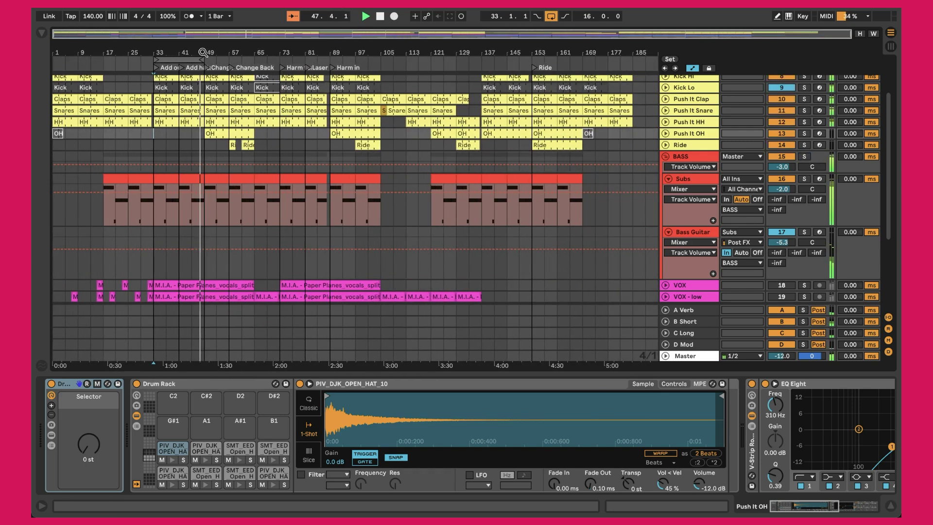
scroll(245, 182, up, 3)
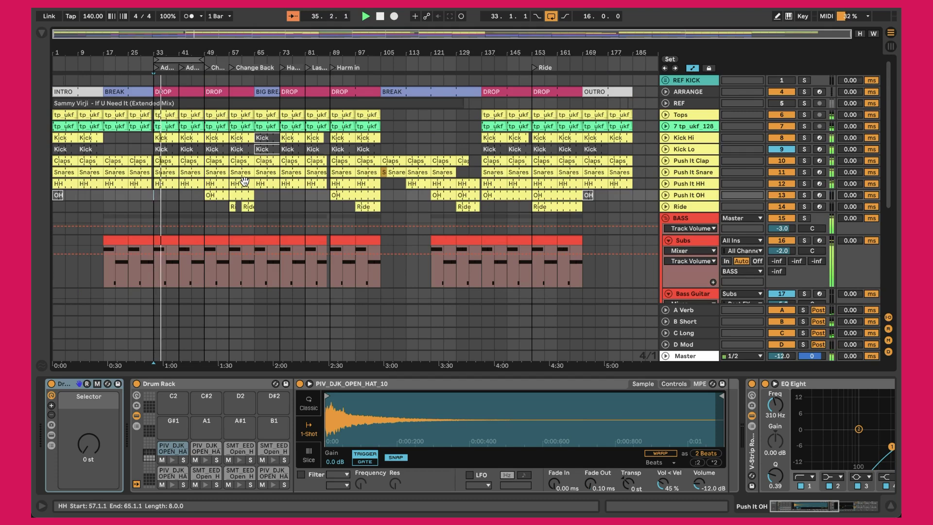
key(plus)
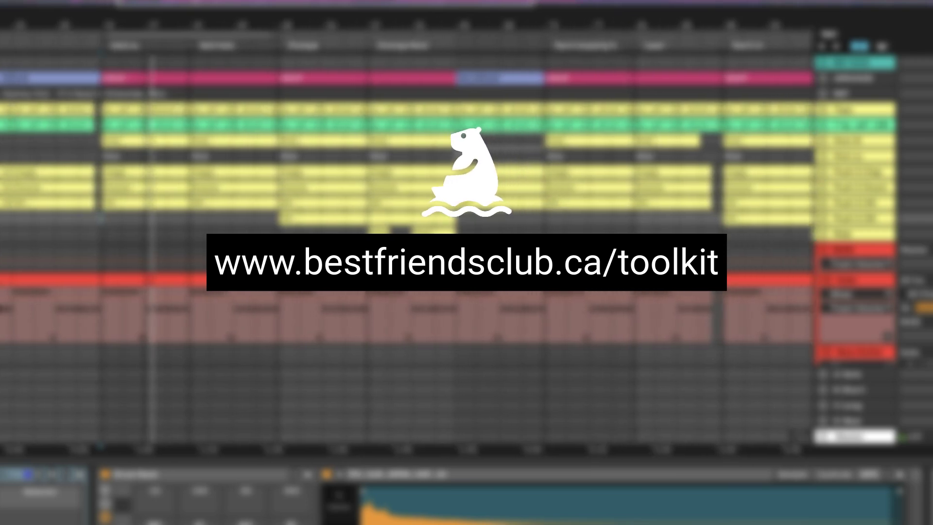
key(plus)
key(plus)
key(plus)
key(plus)
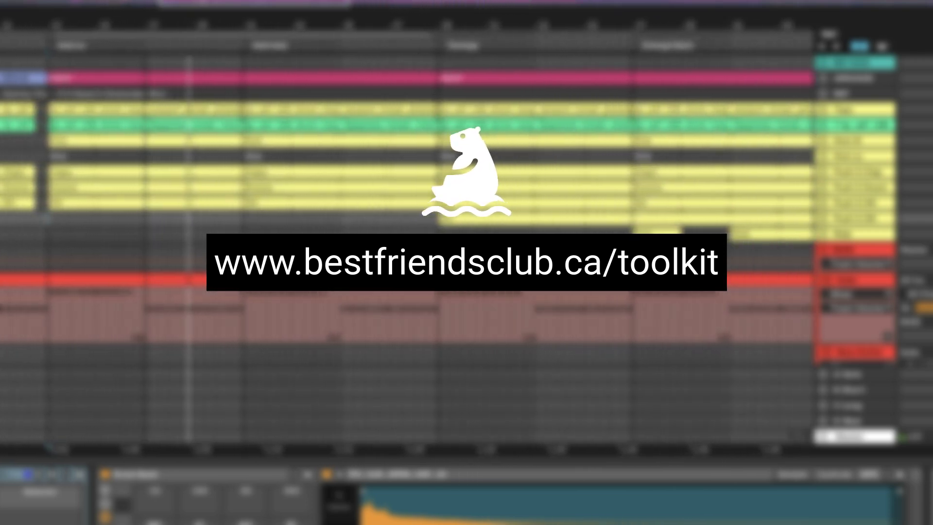
key(plus)
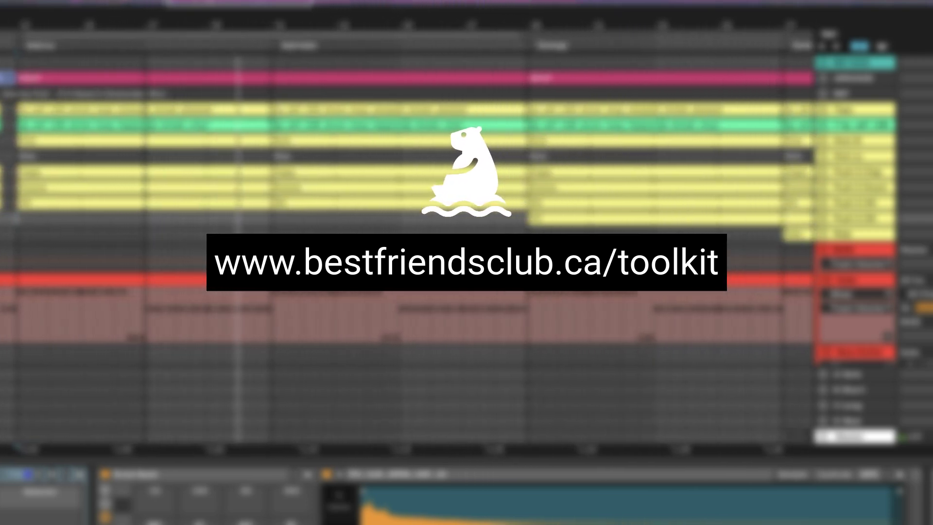
key(plus)
key(plus)
key(plus)
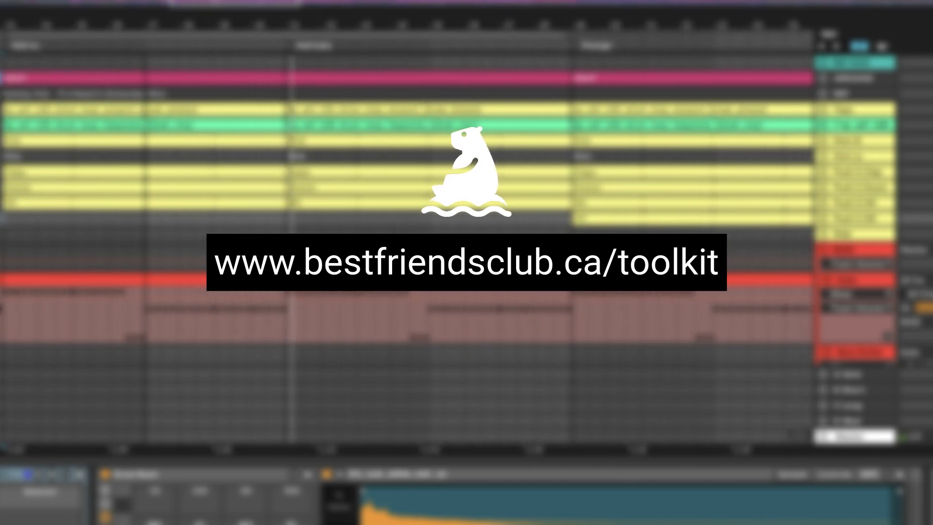
key(plus)
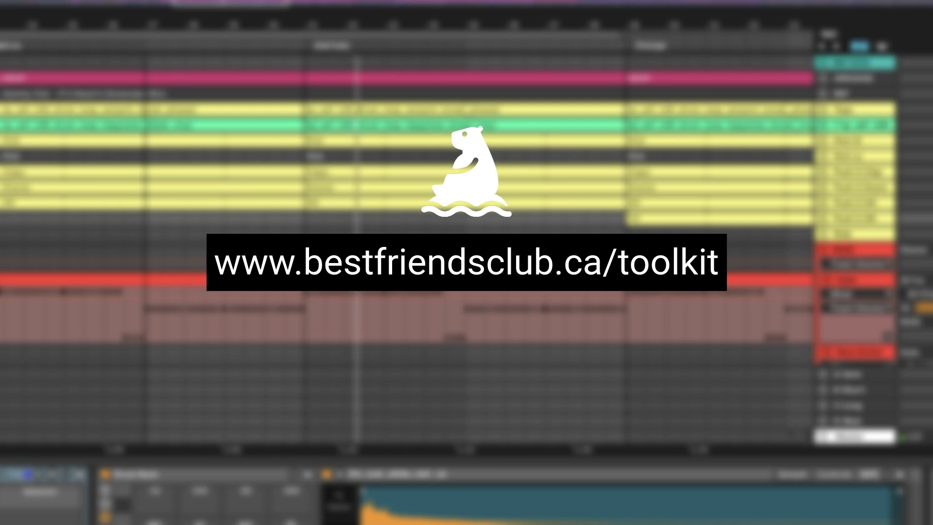
key(plus)
key(plus)
key(plus)
key(plus)
key(plus)
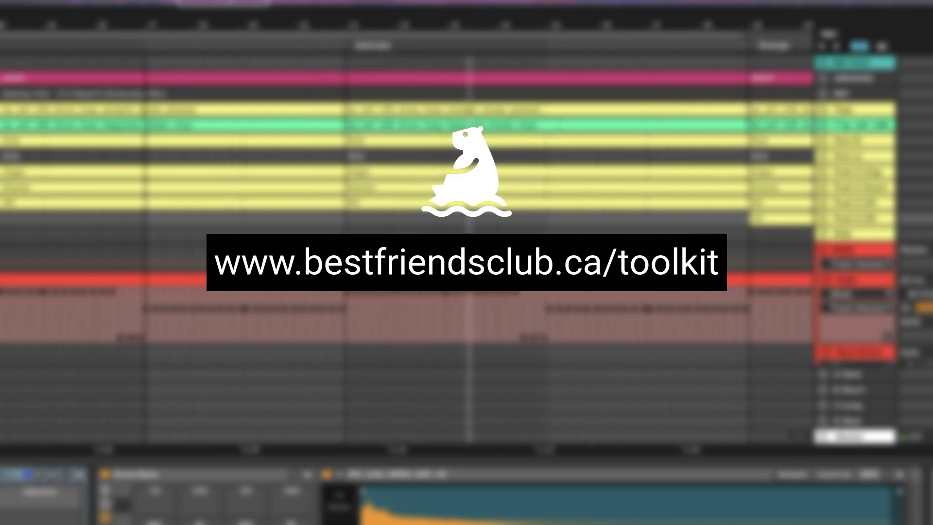
key(minus)
key(minus)
key(minus)
key(minus)
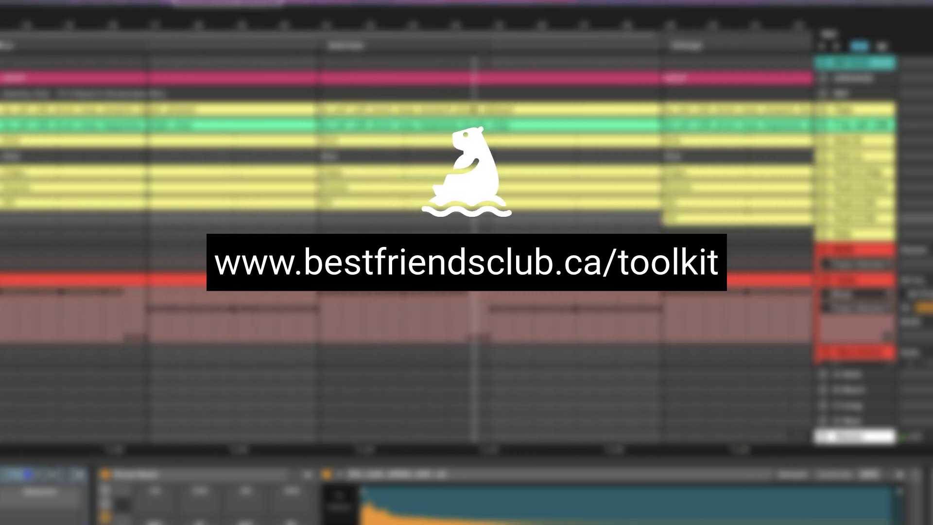
key(minus)
key(minus)
key(minus)
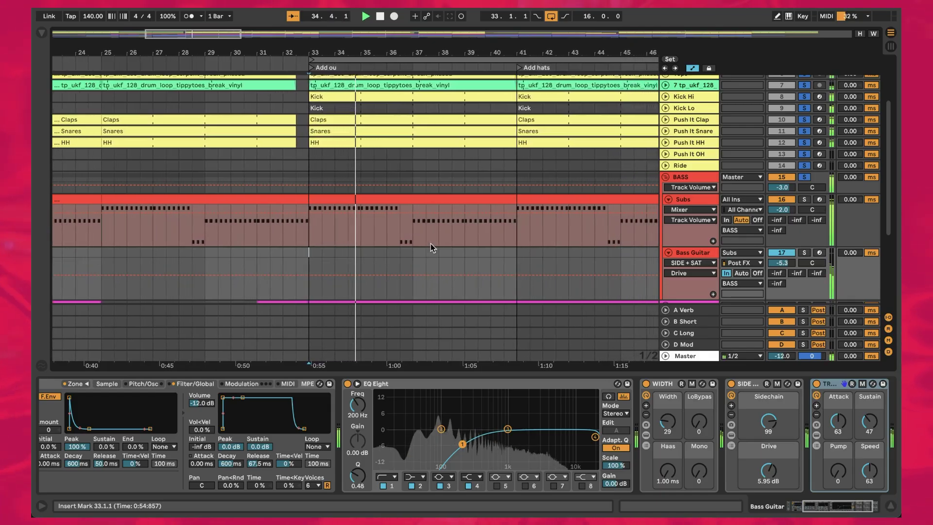
Restart playback of the looped drop from bar 33 and look over the reference and drum tracks
scroll(430, 244, up, 3)
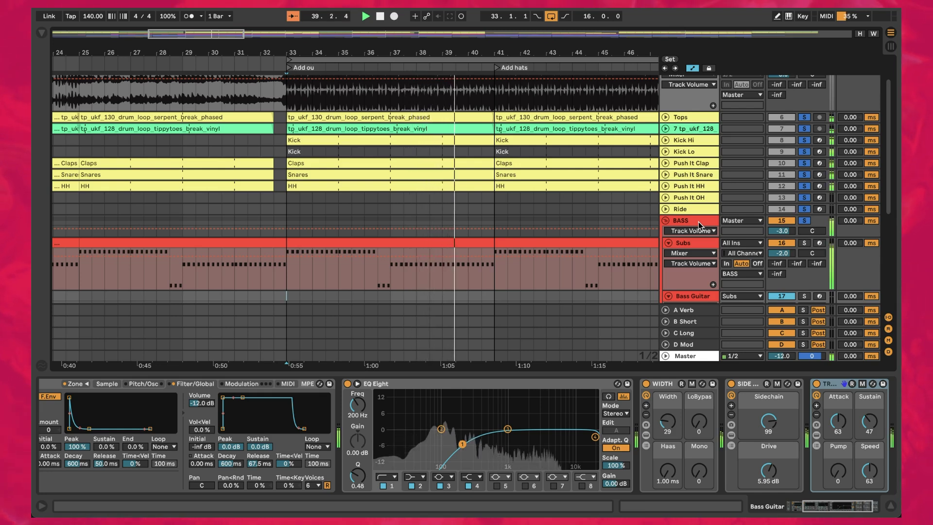
drag(212, 52, 212, 39)
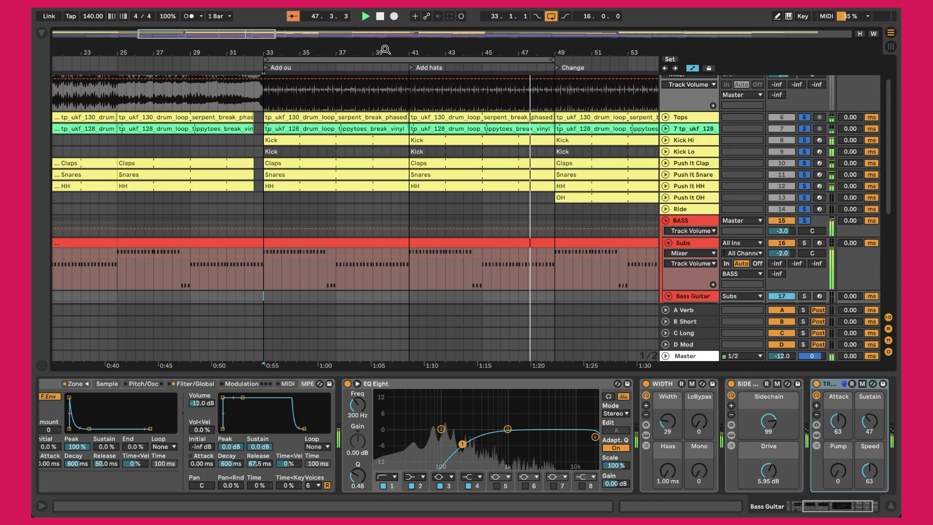
key(space)
key(space)
scroll(450, 117, up, 3)
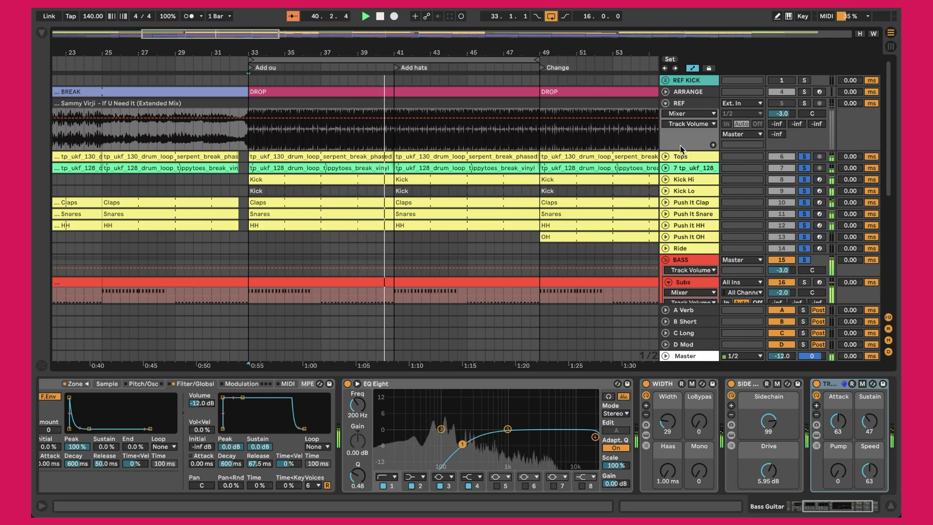
View the device chain of the Subs track, followed by that of the Bass Guitar track
scroll(589, 152, down, 4)
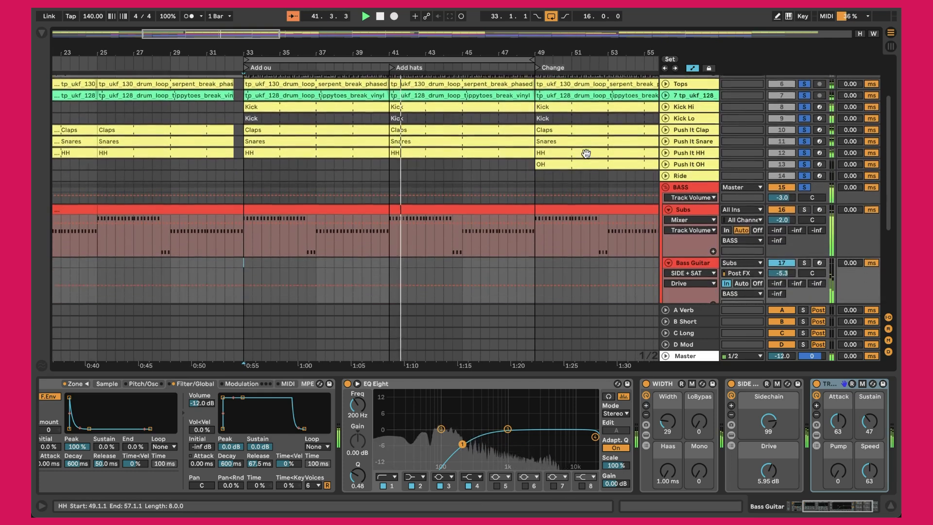
scroll(589, 151, down, 3)
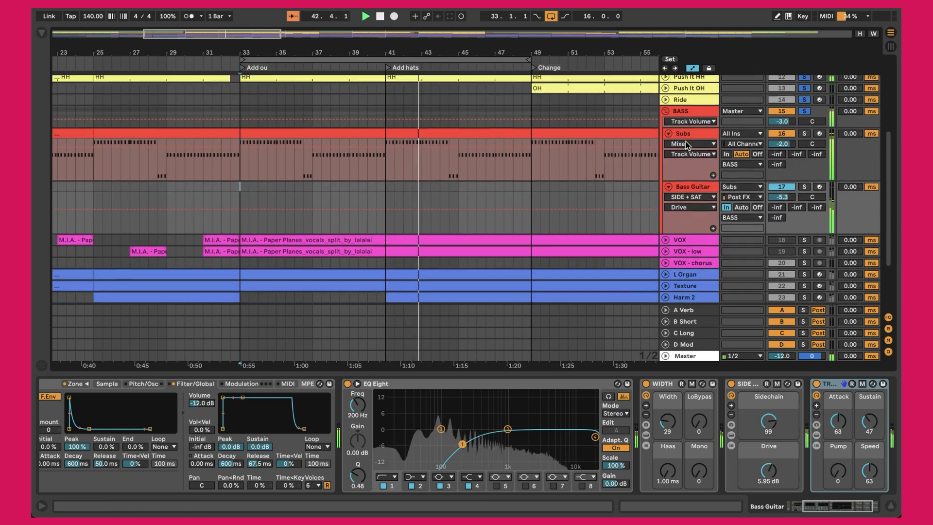
click(695, 141)
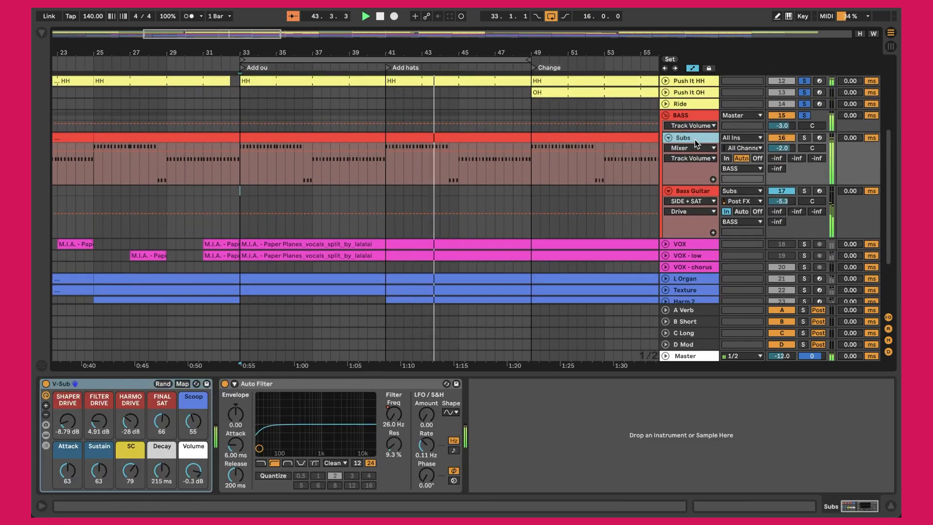
click(695, 191)
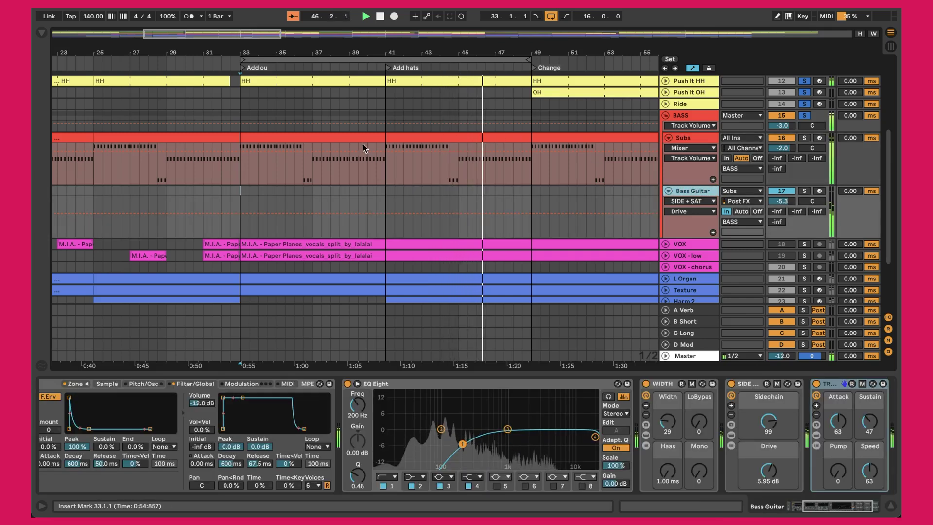
Open the Subs MIDI clip that starts at bar 33 and examine its opening F#1 notes
click(335, 137)
double_click(336, 137)
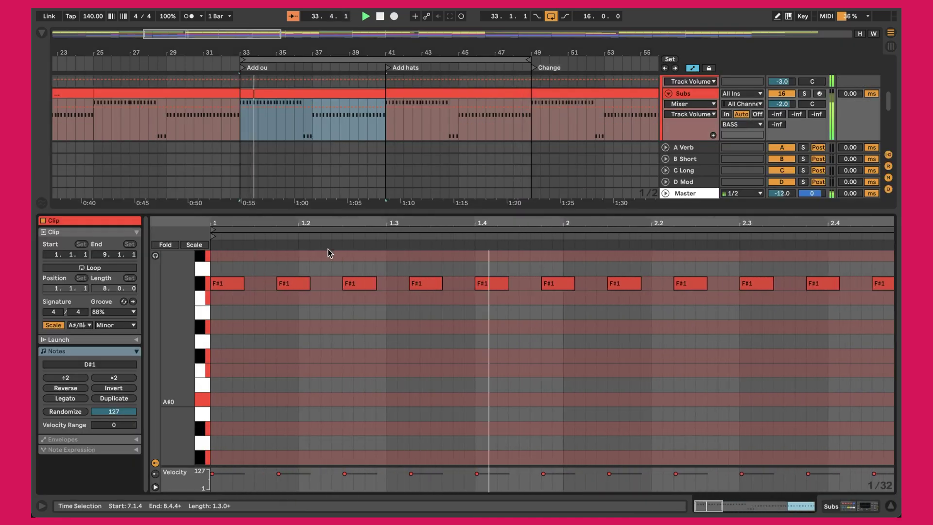
mouse_move(509, 227)
mouse_down()
mouse_move(302, 220)
mouse_move(301, 238)
mouse_up()
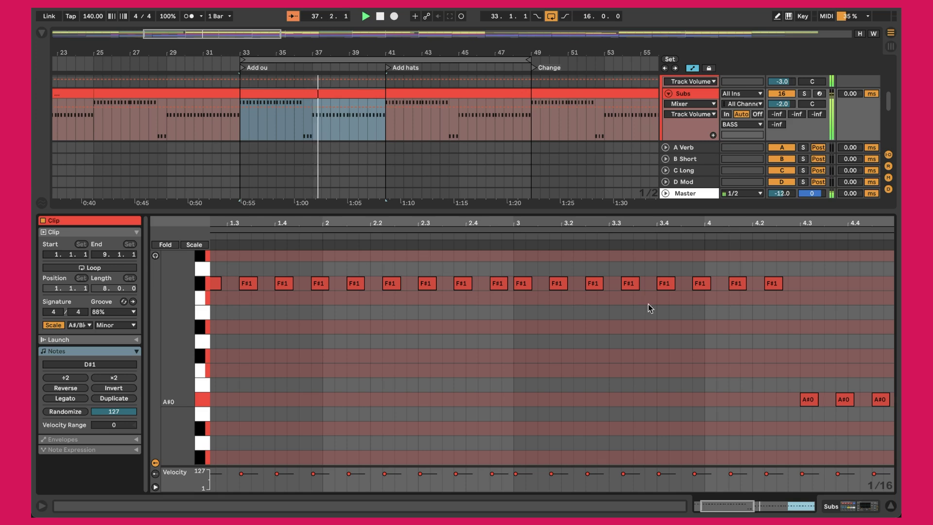
drag(469, 219, 649, 228)
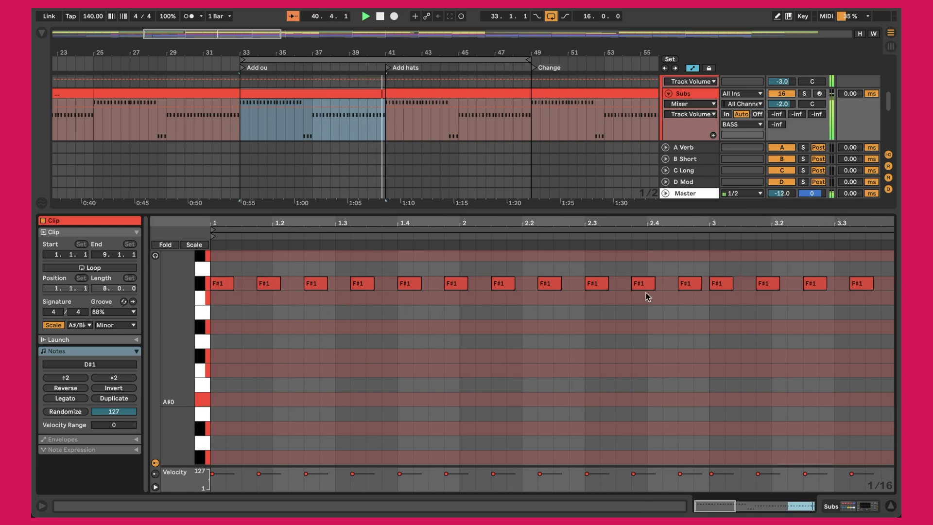
drag(520, 219, 505, 220)
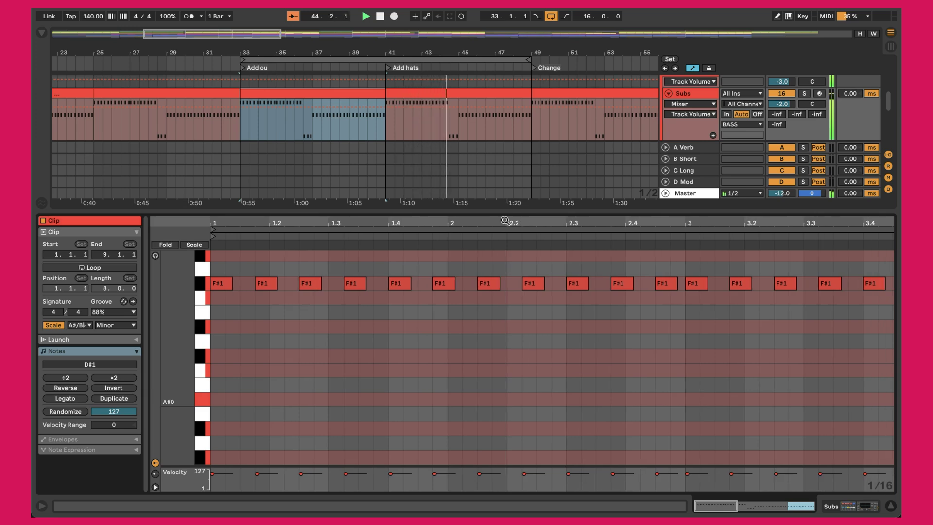
drag(505, 221, 506, 197)
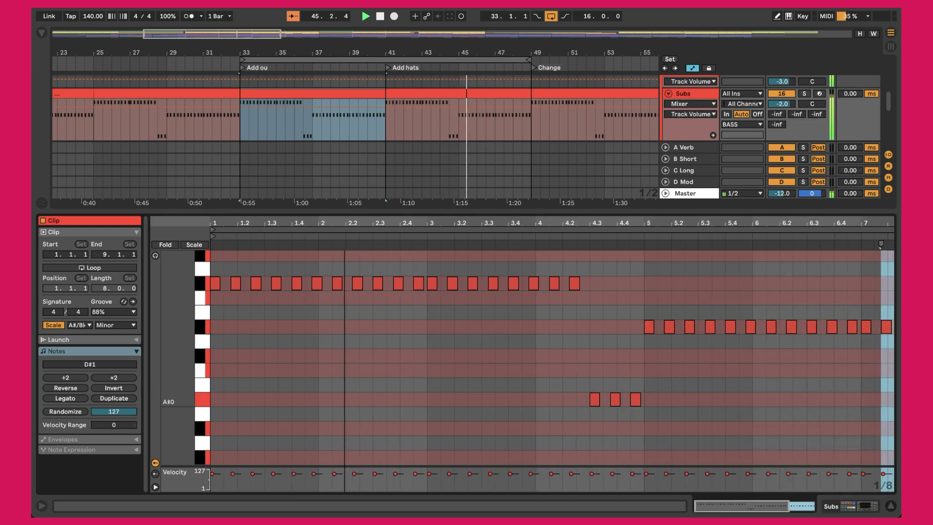
Examine the rest of the Subs note pattern through bar 8, including the low A#0 notes in bar 4
scroll(499, 331, right, 5)
scroll(498, 332, up, 1)
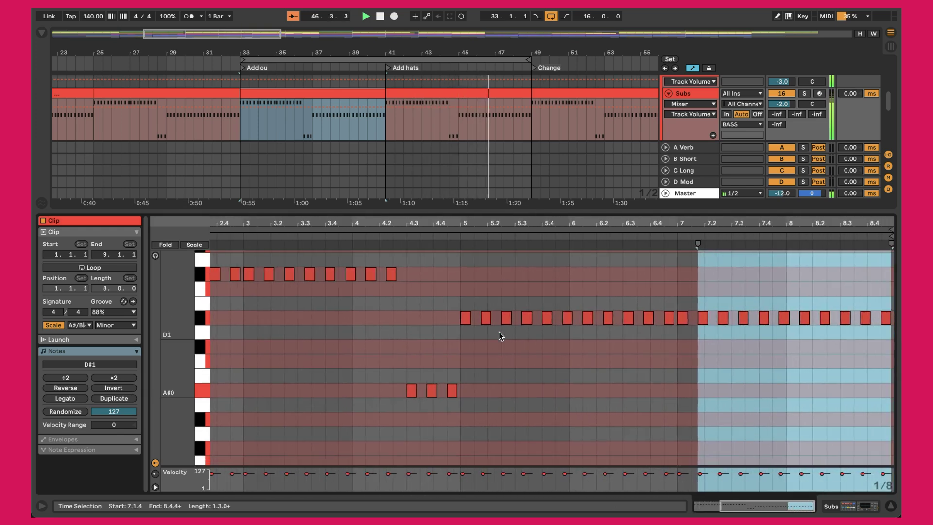
scroll(499, 332, left, 3)
scroll(498, 331, up, 2)
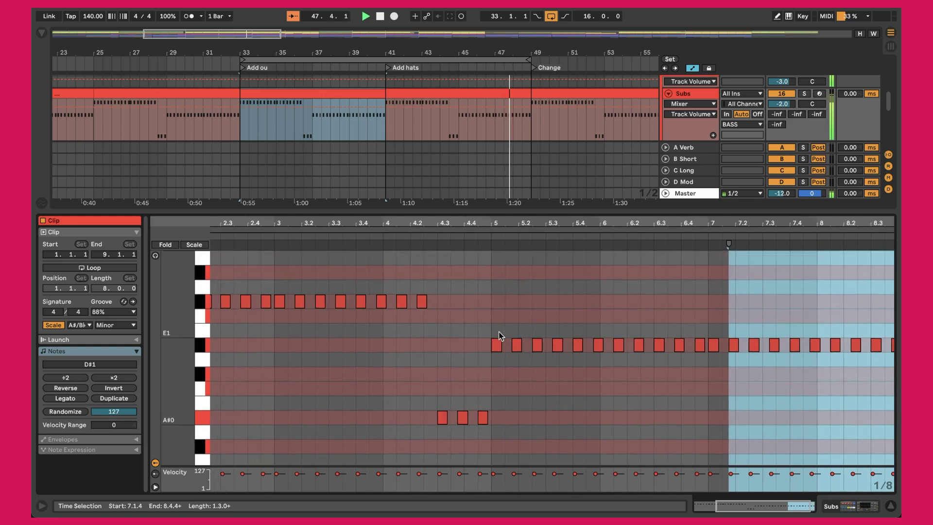
scroll(498, 331, left, 1)
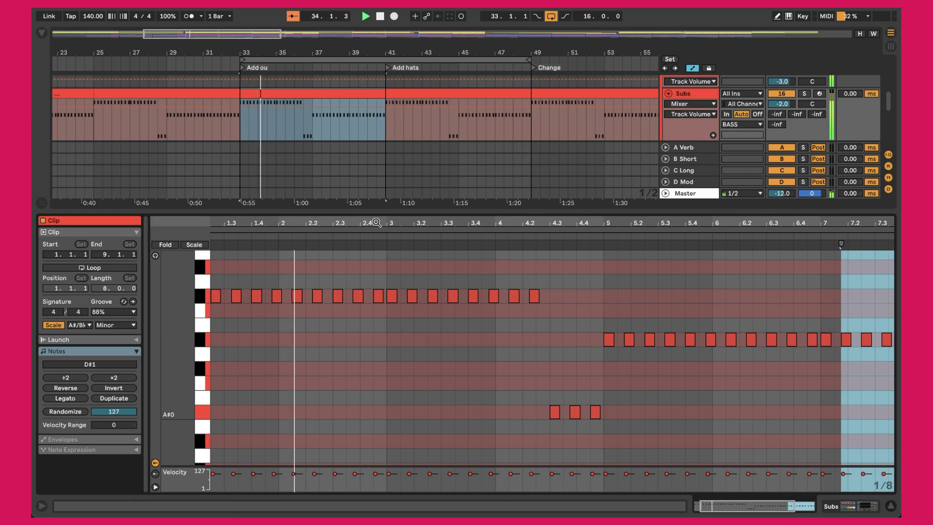
scroll(510, 382, down, 2)
scroll(374, 221, down, 2)
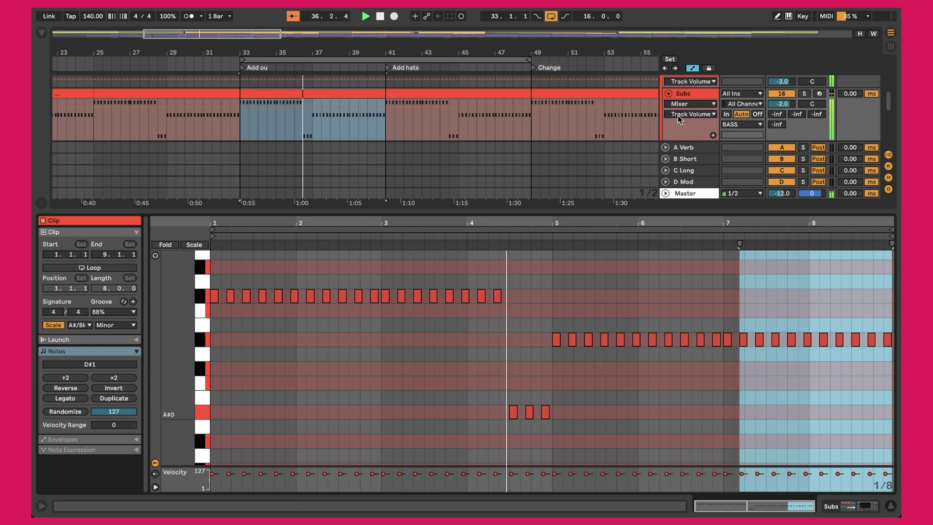
Hide the clip view and solo the Subs track to listen to it within the bass group
key(ctrl+alt+l)
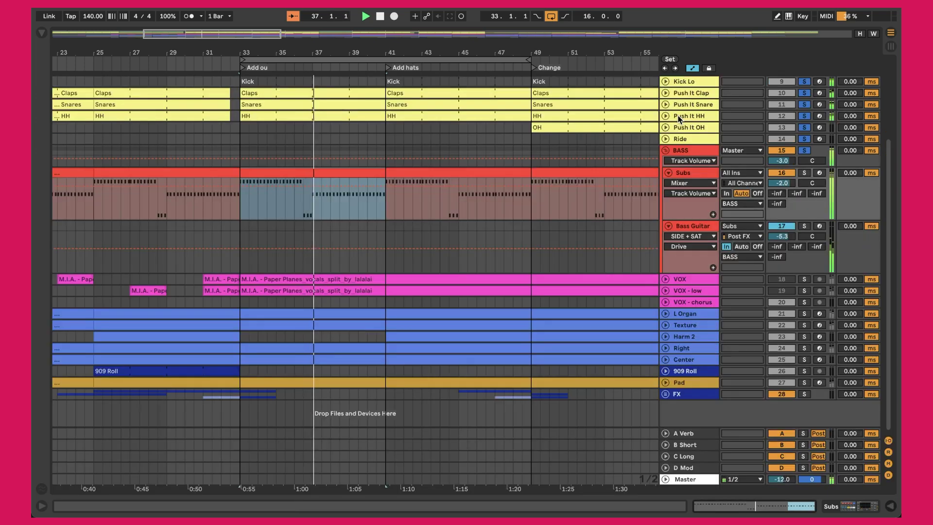
click(695, 174)
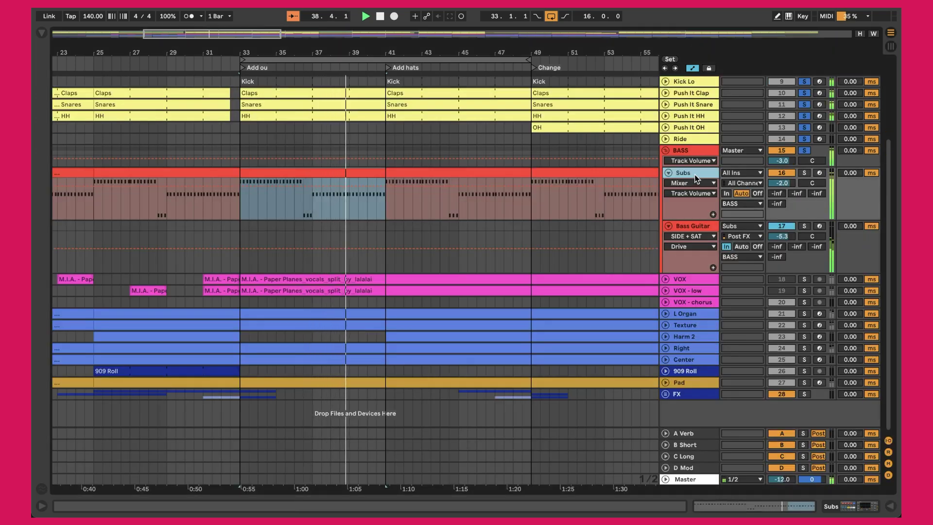
click(805, 173)
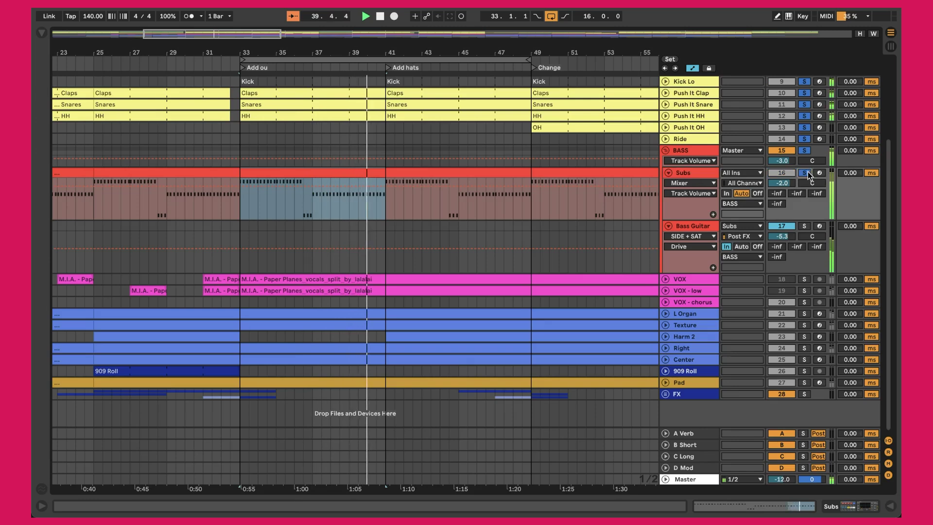
Turn off the solo on the Subs track and switch the Bass Guitar track back on
click(805, 174)
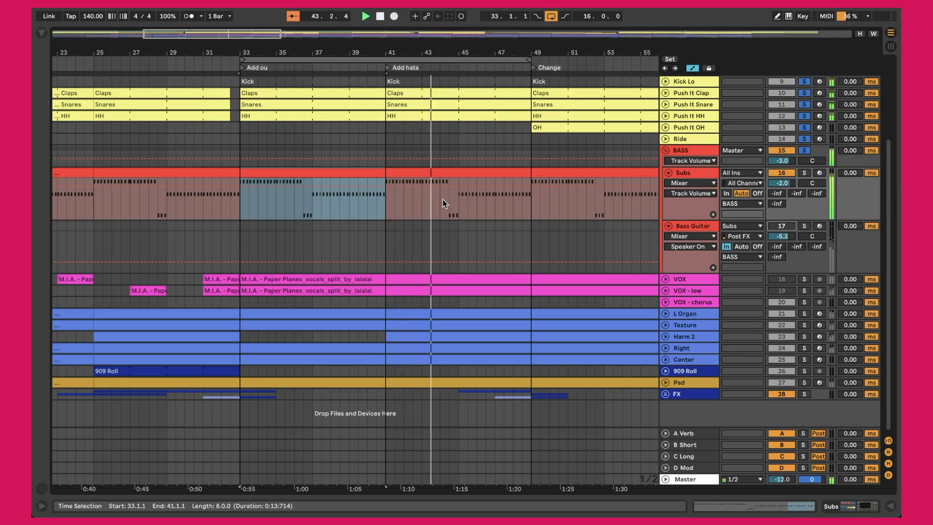
click(711, 176)
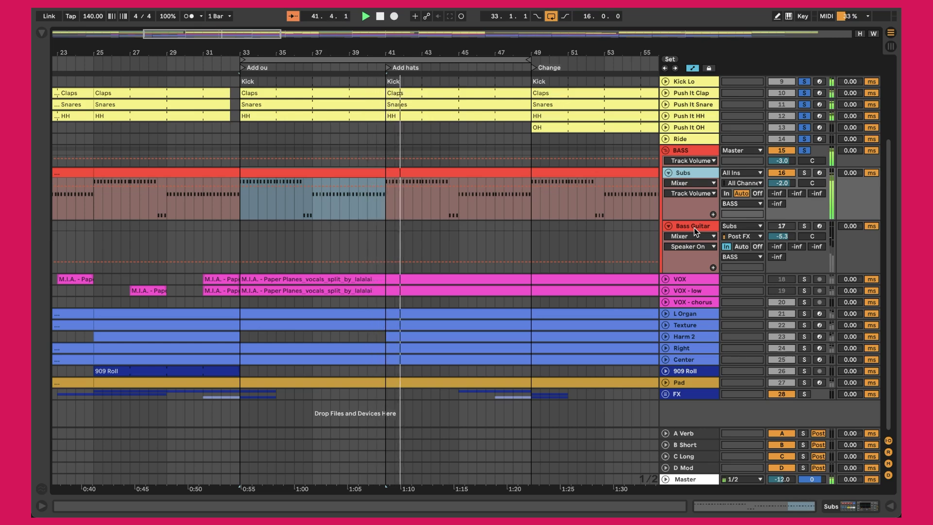
click(791, 227)
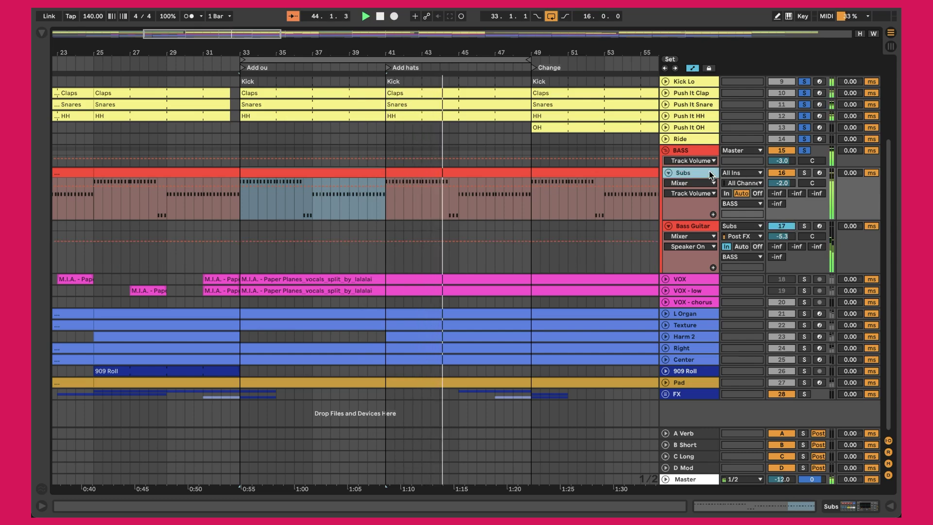
Show the devices inside the Subs track's V-Sub rack and select Operator's oscillator A Coarse control
double_click(691, 173)
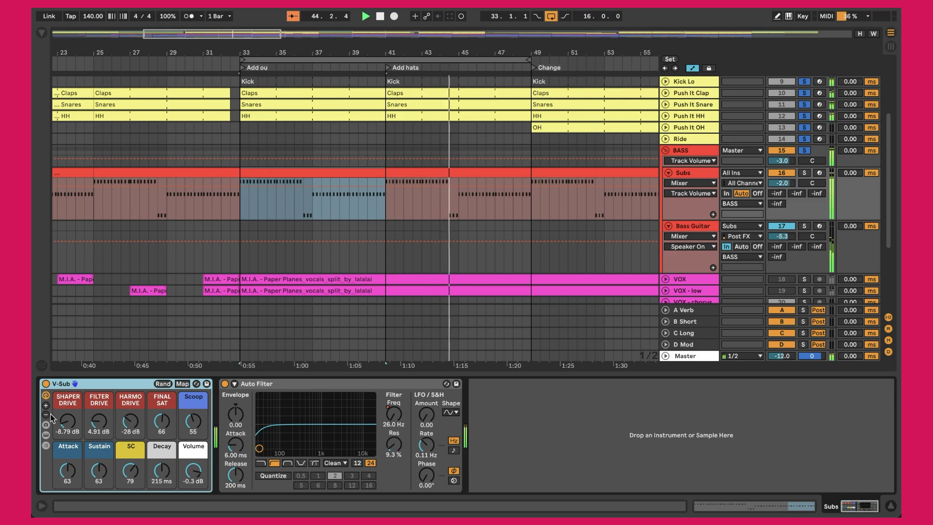
click(46, 435)
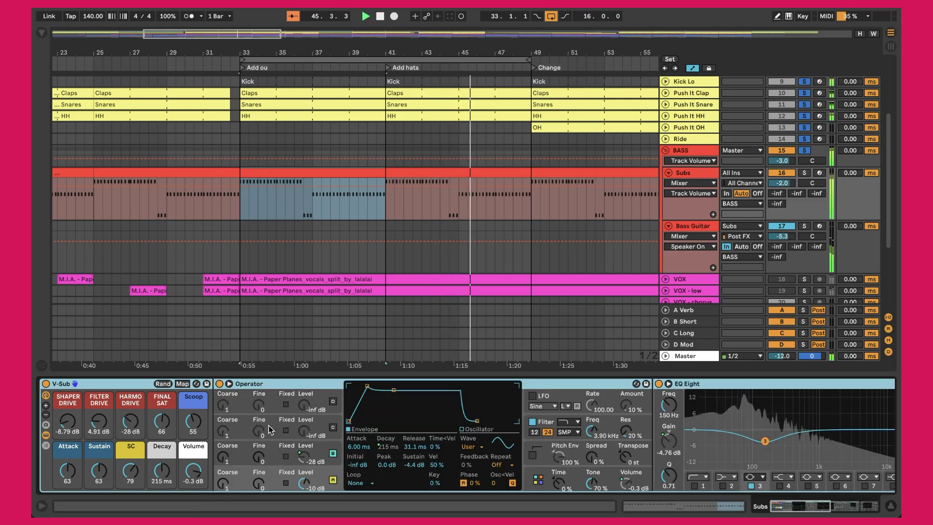
click(241, 464)
click(224, 482)
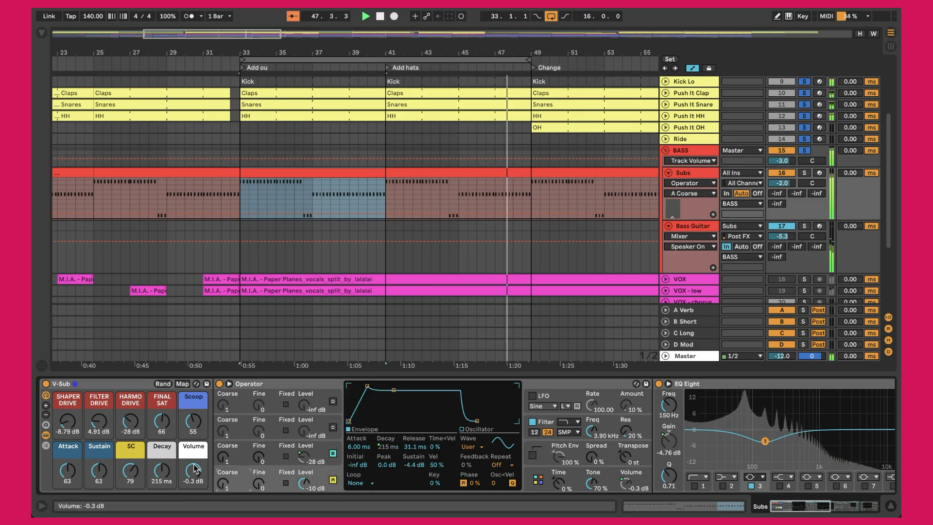
Hide the devices inside the V-Sub rack and select the Subs track
click(46, 435)
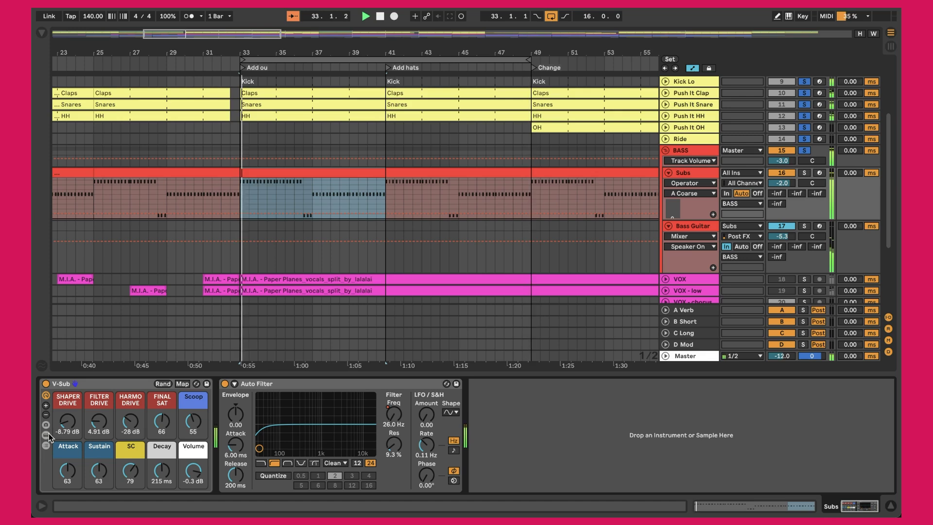
click(700, 174)
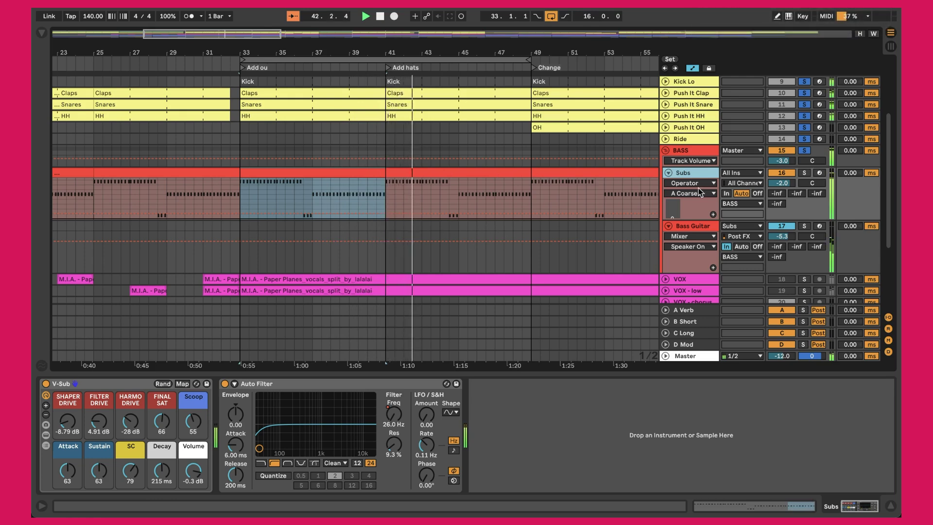
Take the Bass Guitar track's MIDI input from Subs, compare Auto monitoring, and set its monitoring back to In
click(673, 231)
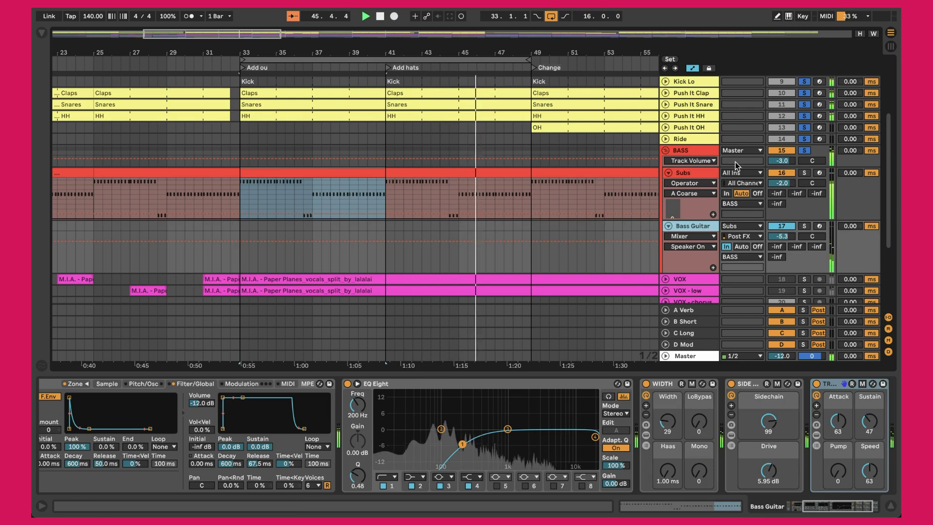
click(741, 226)
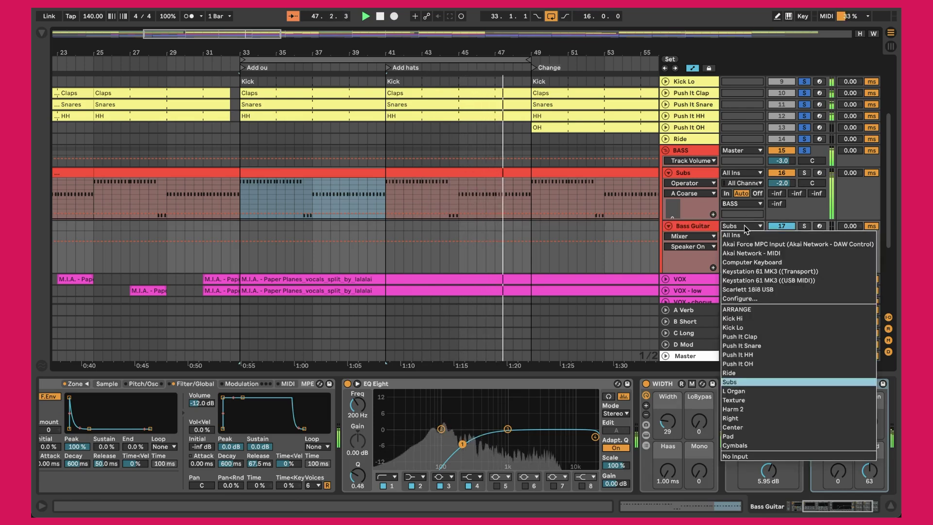
click(739, 383)
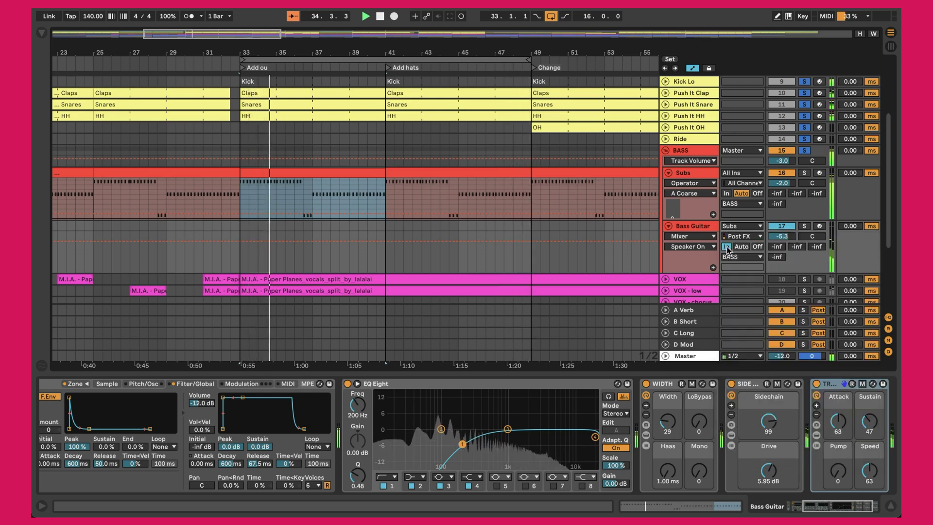
click(742, 247)
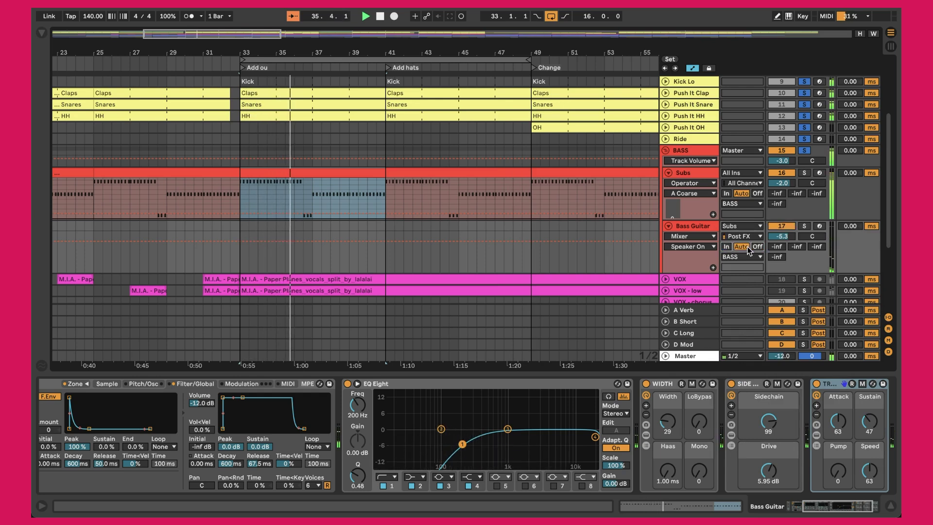
click(727, 246)
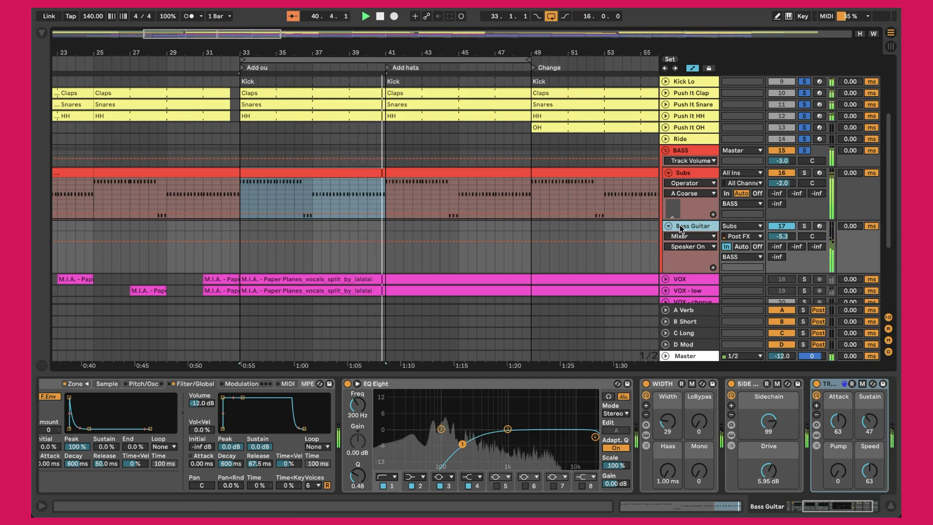
Show the Pitch device at the start of the Bass Guitar chain and select its Pitch control
scroll(384, 443, left, 5)
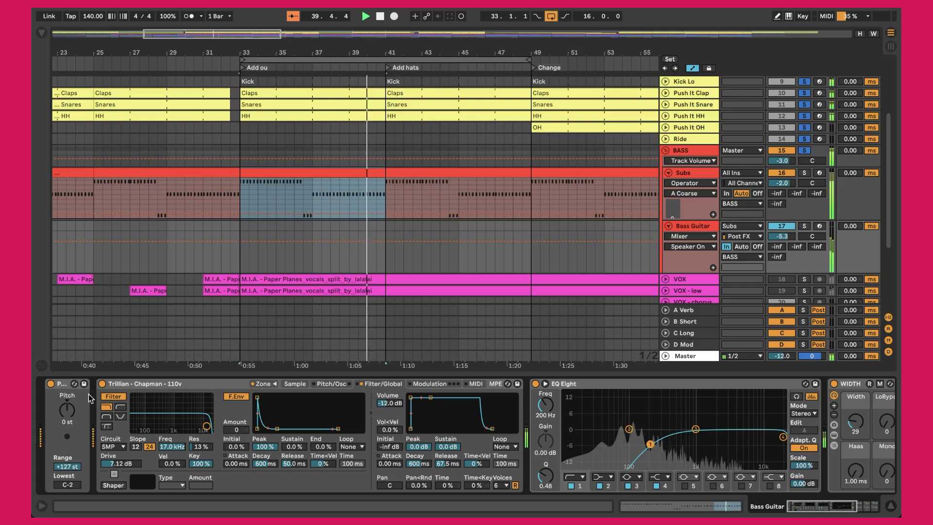
click(61, 389)
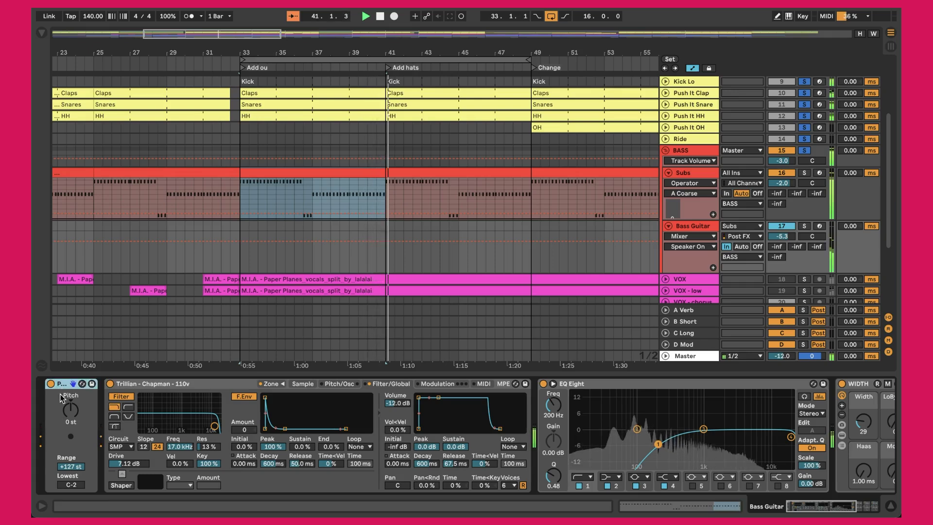
click(70, 410)
click(337, 177)
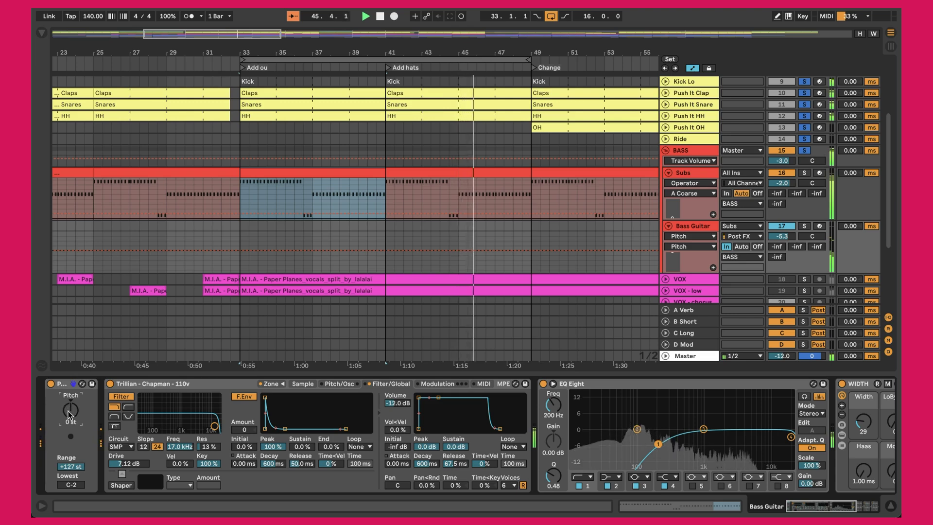
text(12)
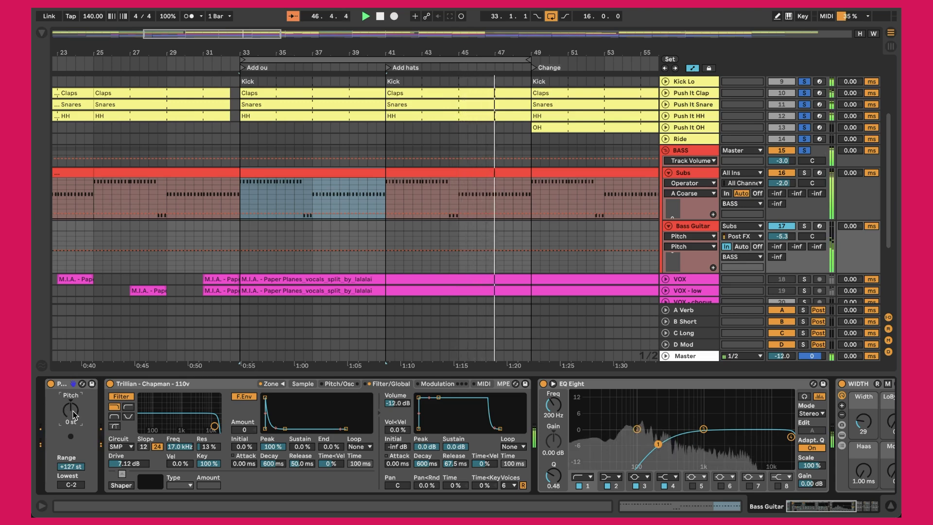
key(BackSpace)
key(BackSpace)
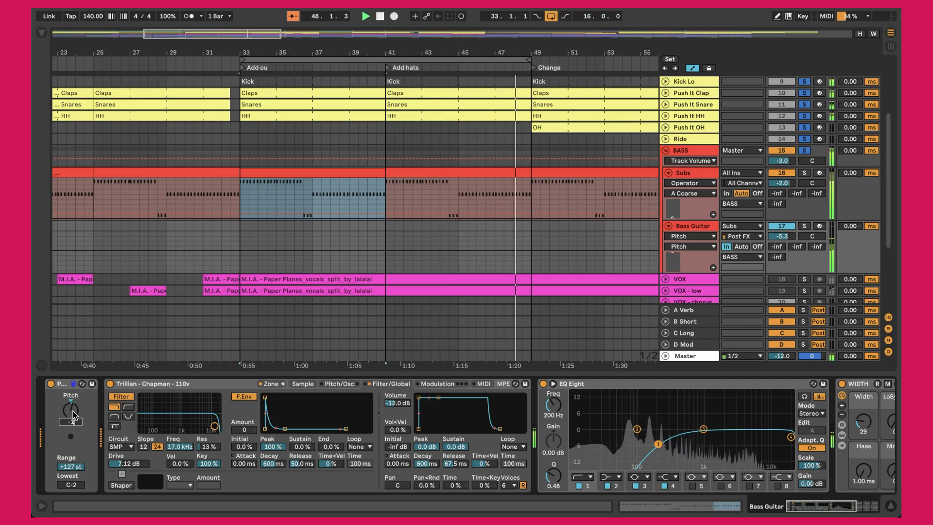
key(Delete)
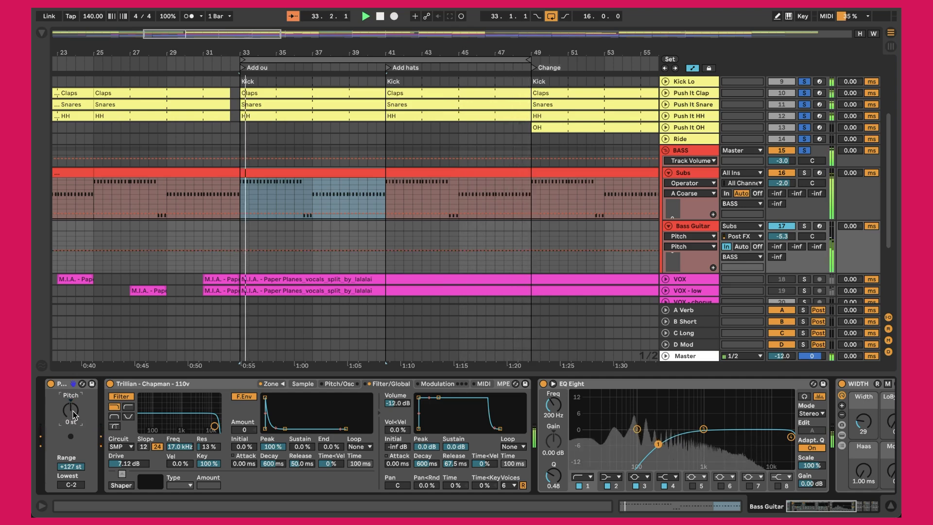
Examine the Trillian - Chapman - 110v sampler's filter and envelope settings and the EQ Eight curve on the Bass Guitar track
click(220, 387)
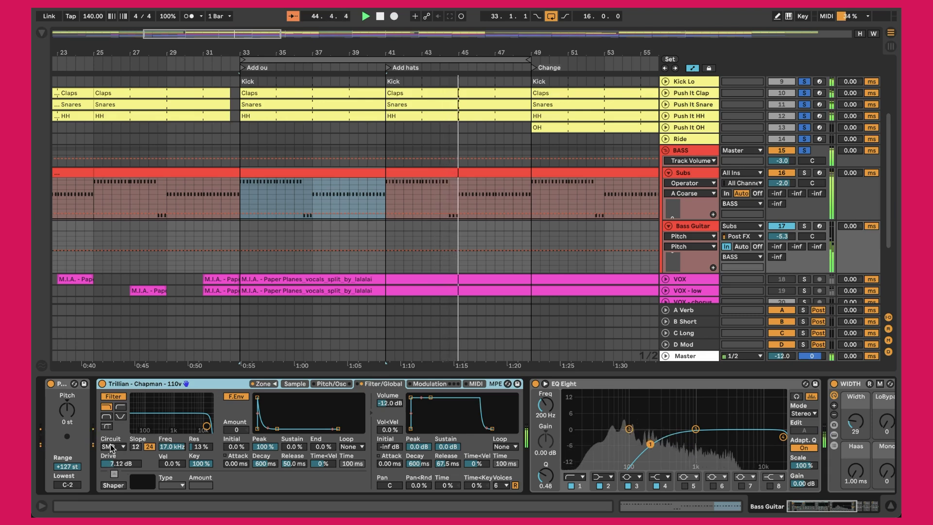
scroll(115, 468, right, 2)
scroll(116, 468, right, 20)
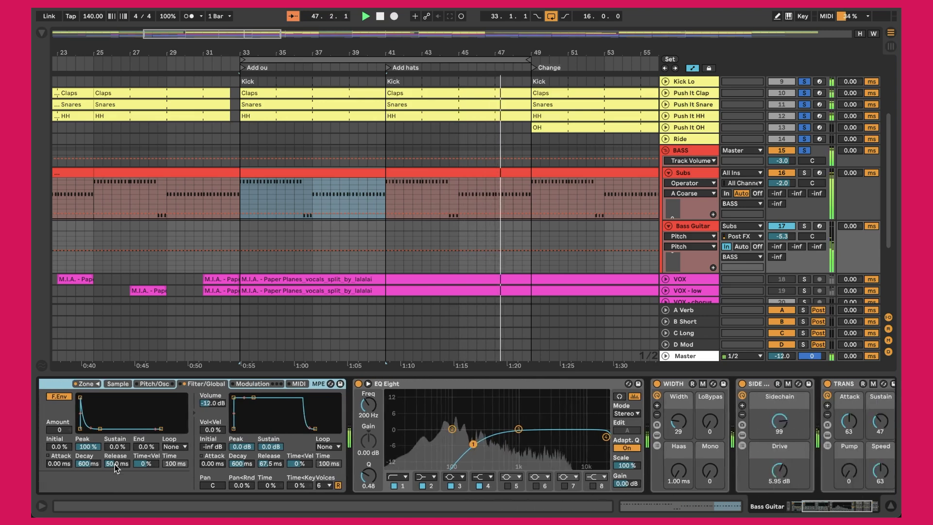
click(388, 389)
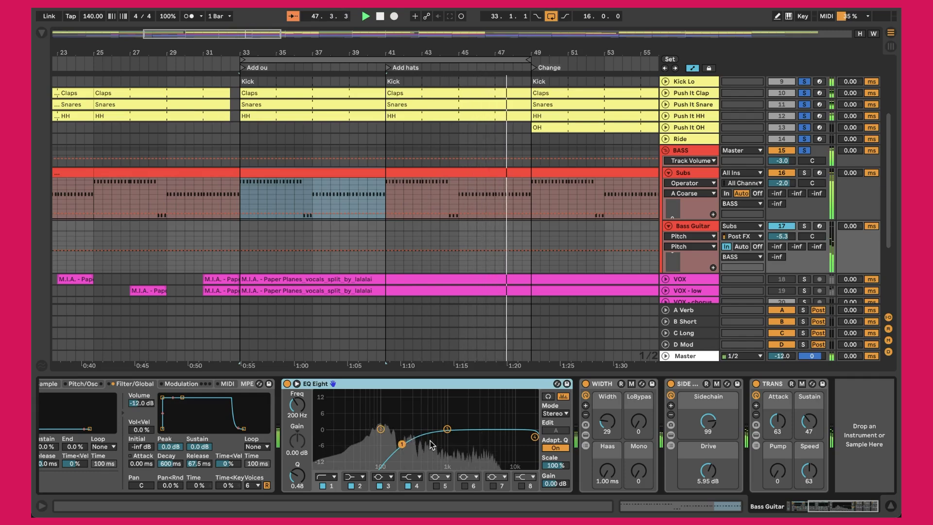
Review the Bass Guitar's WIDTH rack, the SIDE + SAT rack with its Drive control, and the TRANS rack, and reselect EQ Eight
click(595, 406)
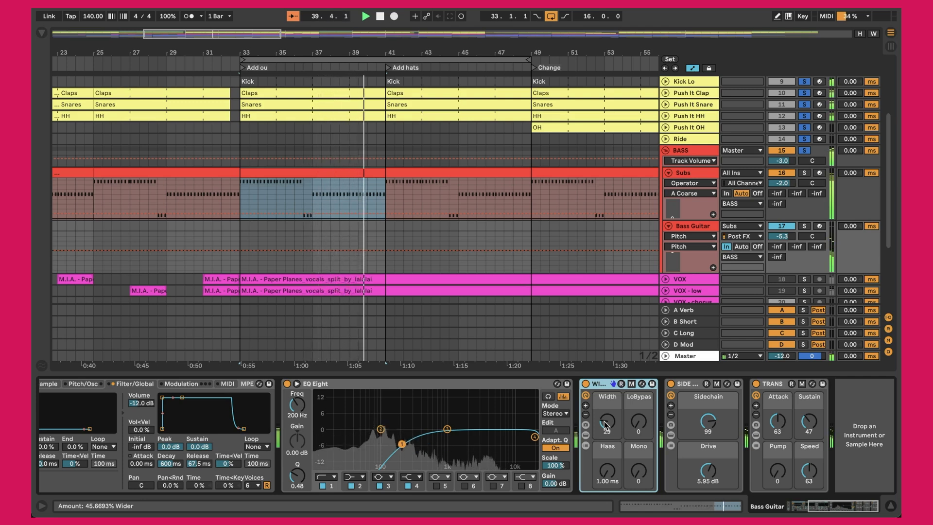
click(692, 387)
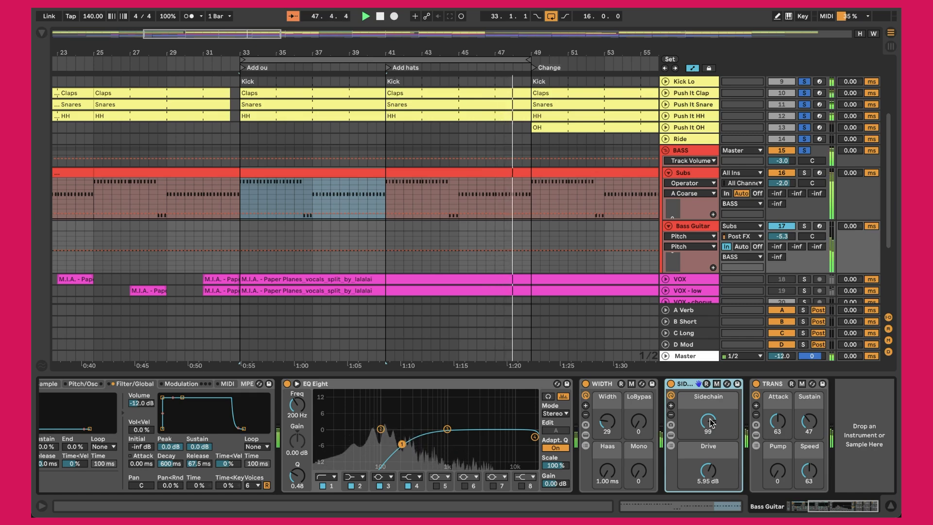
click(708, 471)
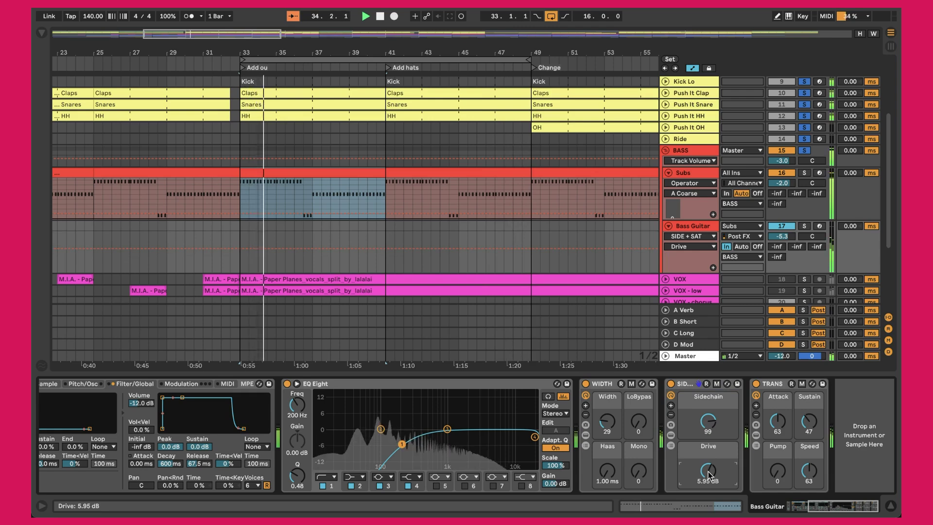
click(772, 387)
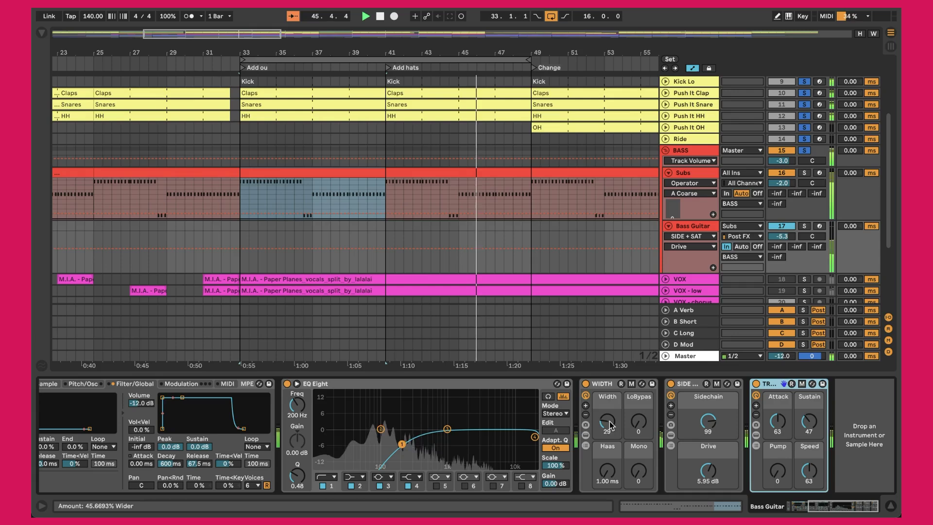
click(537, 383)
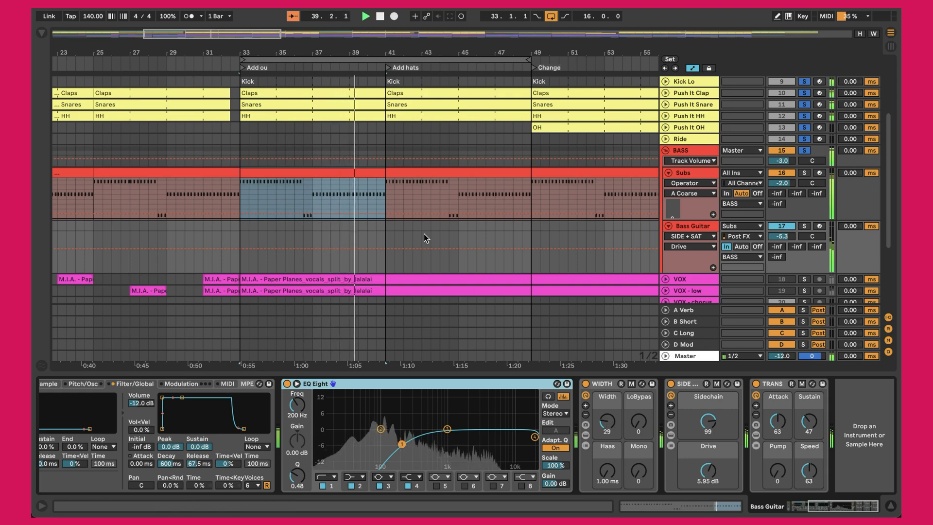
Show the whole arrangement to examine where the Subs clips sit against the drums and vocals
scroll(424, 235, up, 2)
drag(357, 60, 194, 46)
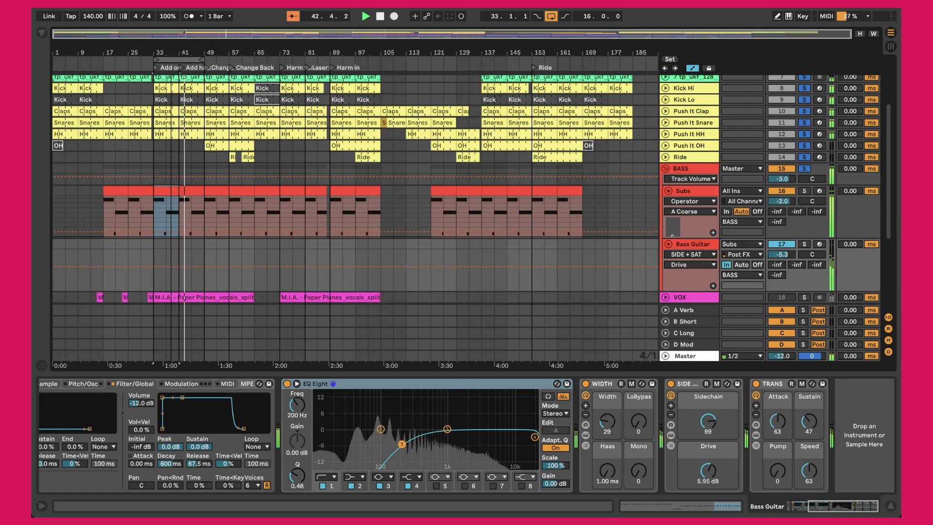
drag(180, 49, 171, 76)
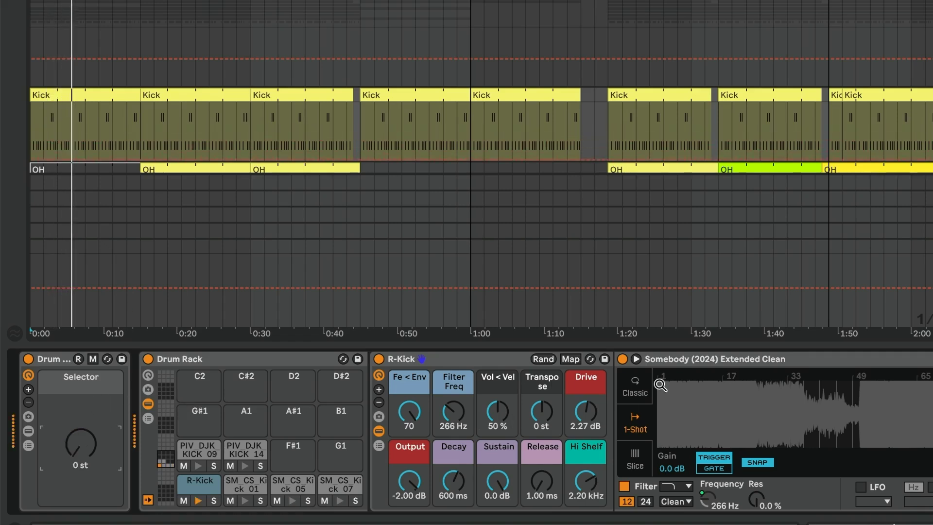
Look over the 128 BPM project, from the R-Kick's sample waveform to the drum, Subs and Bass Guitar tracks
drag(708, 377, 707, 423)
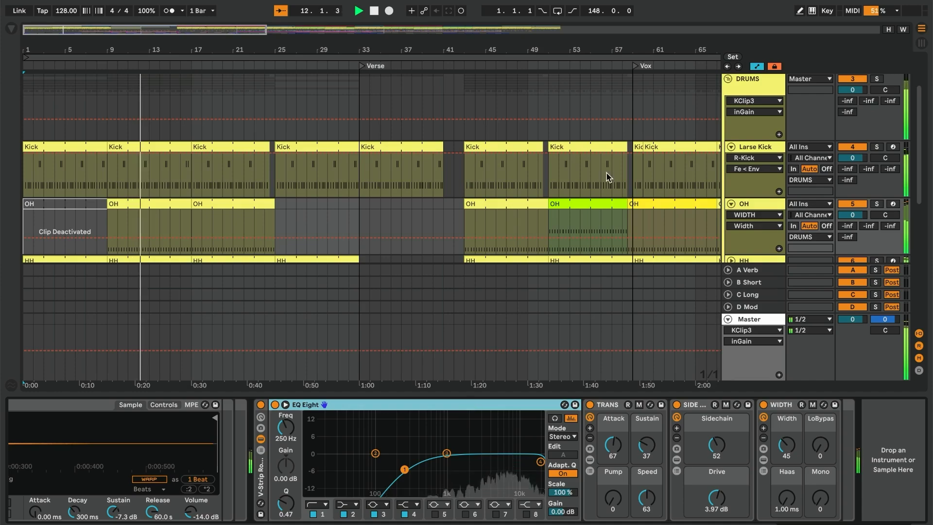
scroll(608, 176, down, 10)
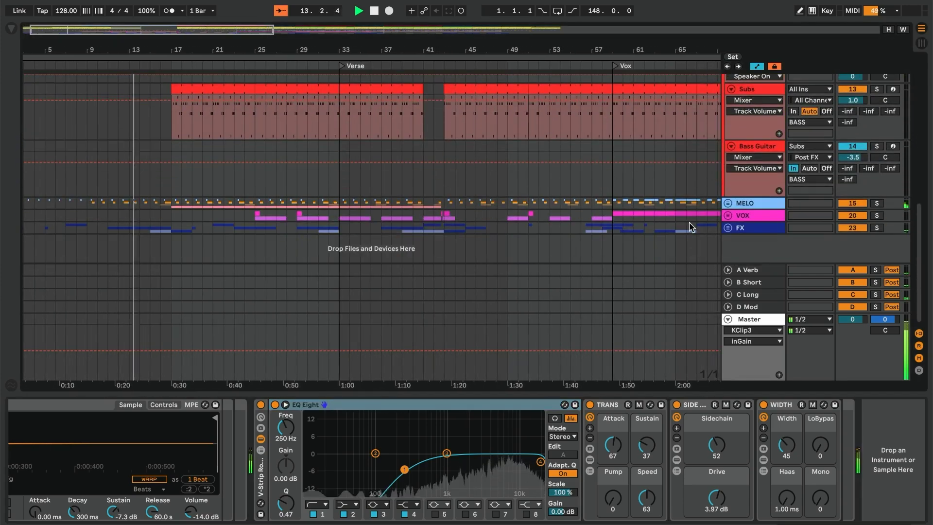
scroll(690, 226, right, 8)
scroll(690, 226, up, 10)
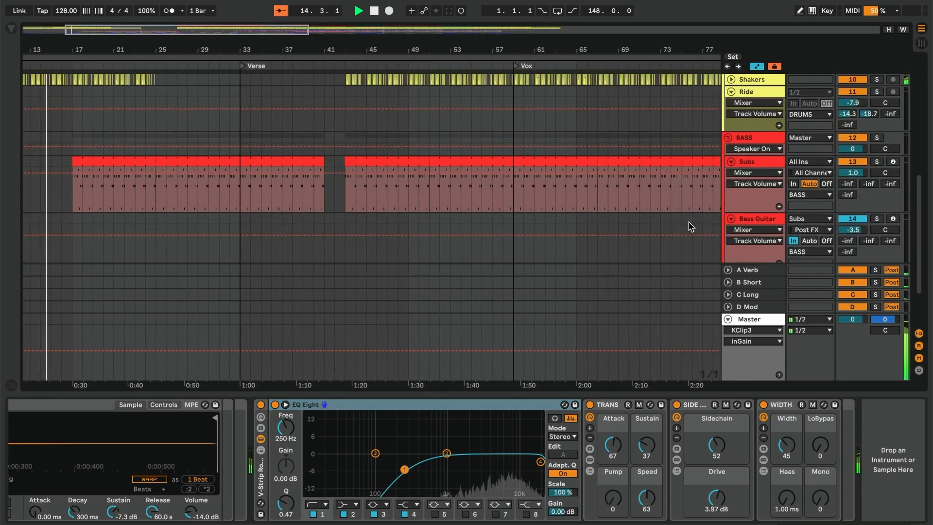
scroll(690, 226, up, 10)
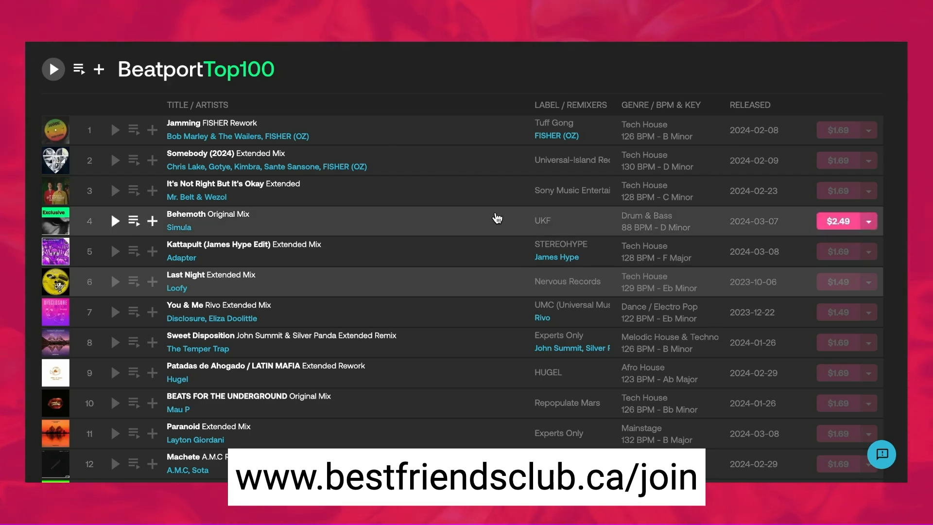
Switch to Beatport and browse the Top 100 chart from position 1 past position 60
scroll(497, 216, down, 1)
scroll(497, 217, down, 10)
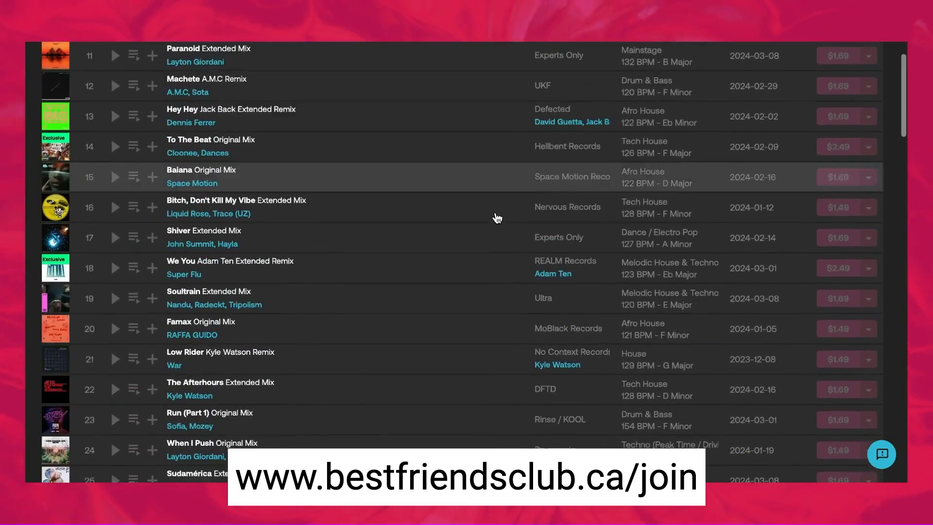
scroll(496, 217, down, 20)
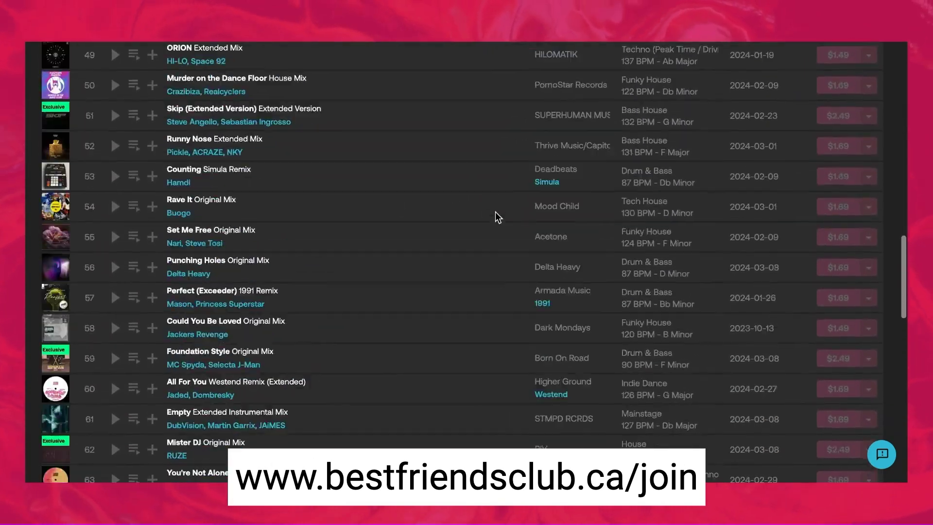